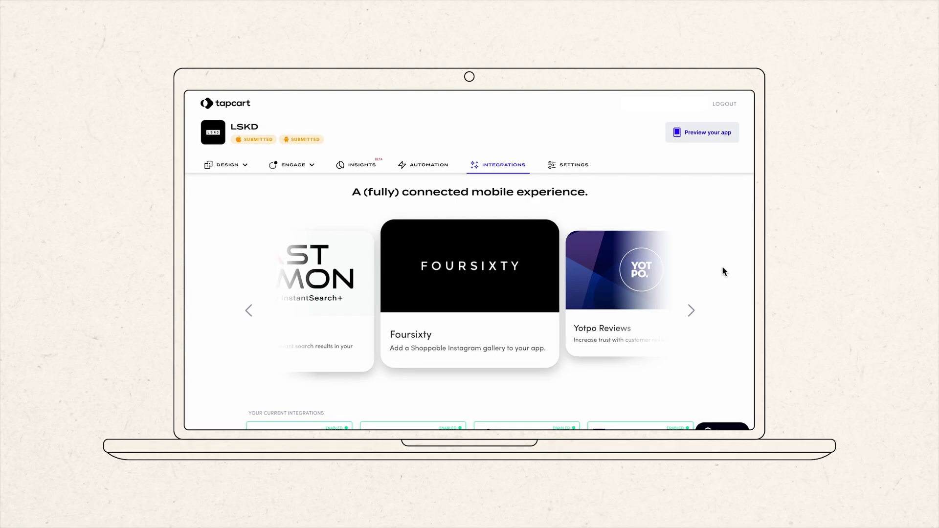
Scroll through the Facebook + Tapcart integration page's summary and feature list
scroll(724, 267, down, 5)
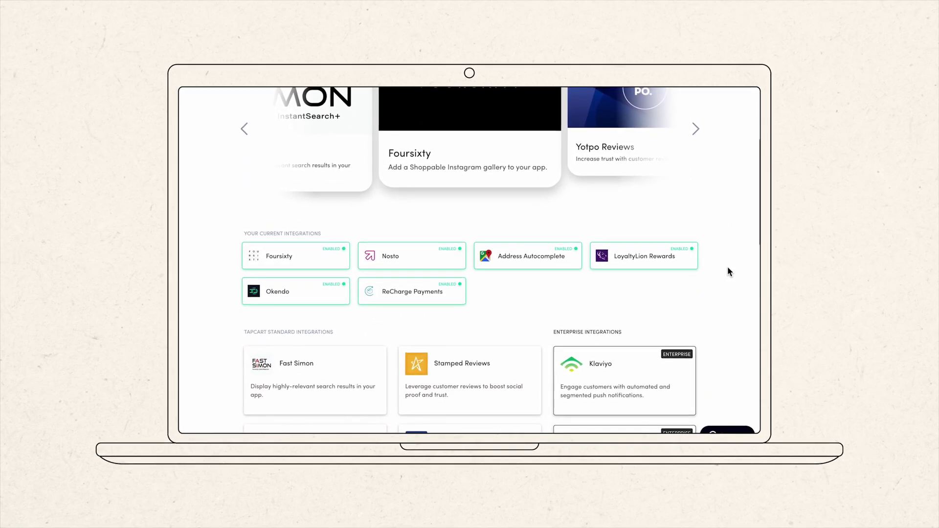
scroll(729, 272, down, 5)
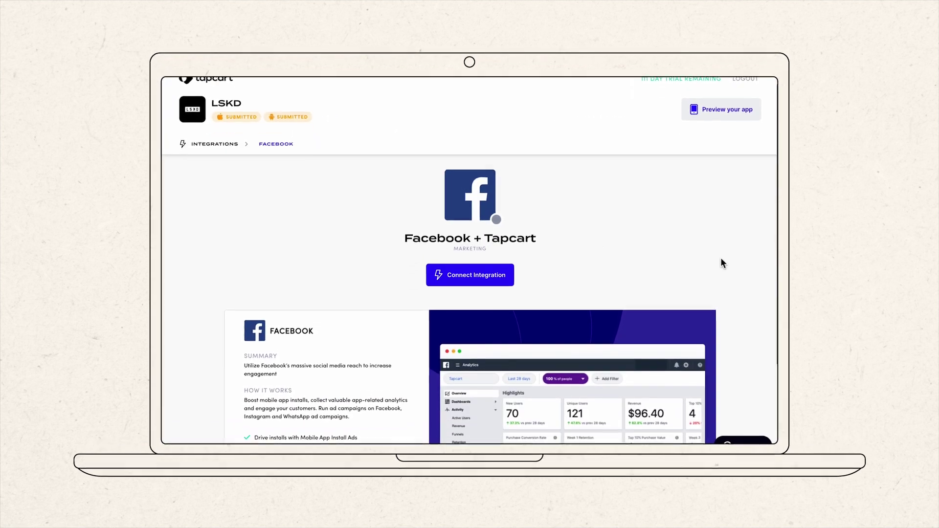
scroll(723, 259, down, 3)
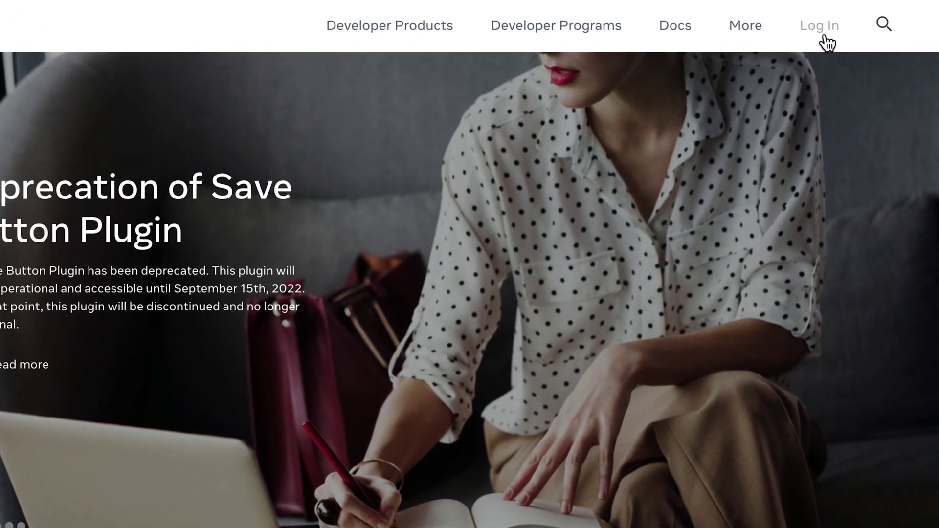
Log in to Meta for Developers with Facebook credentials and pick Developer as your role
click(836, 19)
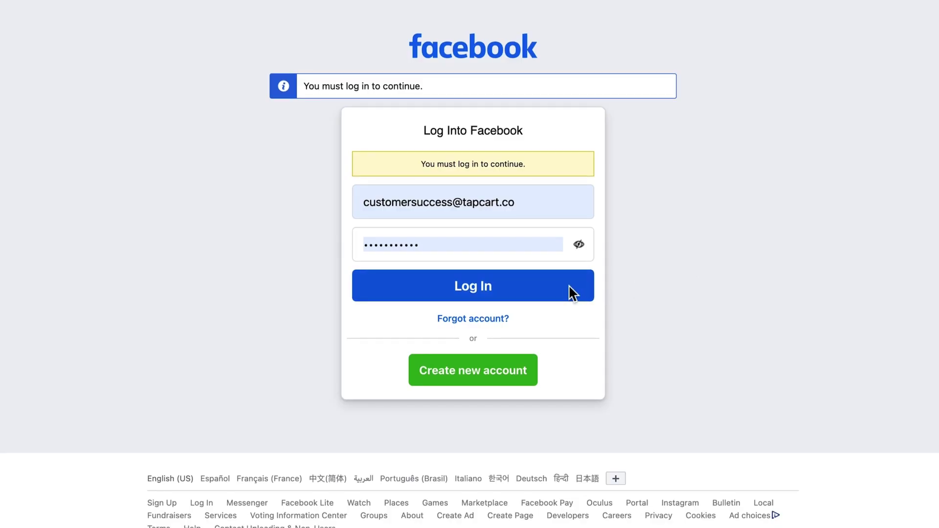
click(471, 287)
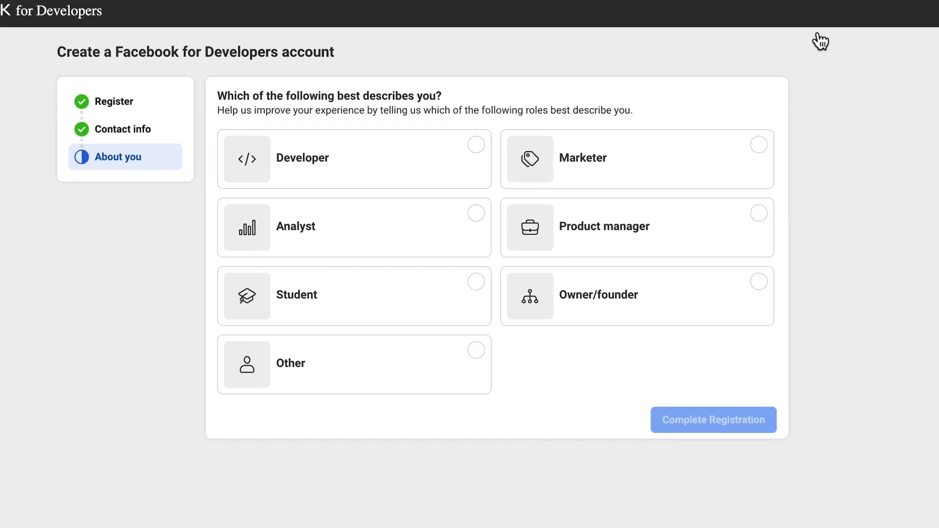
click(305, 157)
Complete developer registration and create a None-type Meta app named Tapcart Academy
click(734, 387)
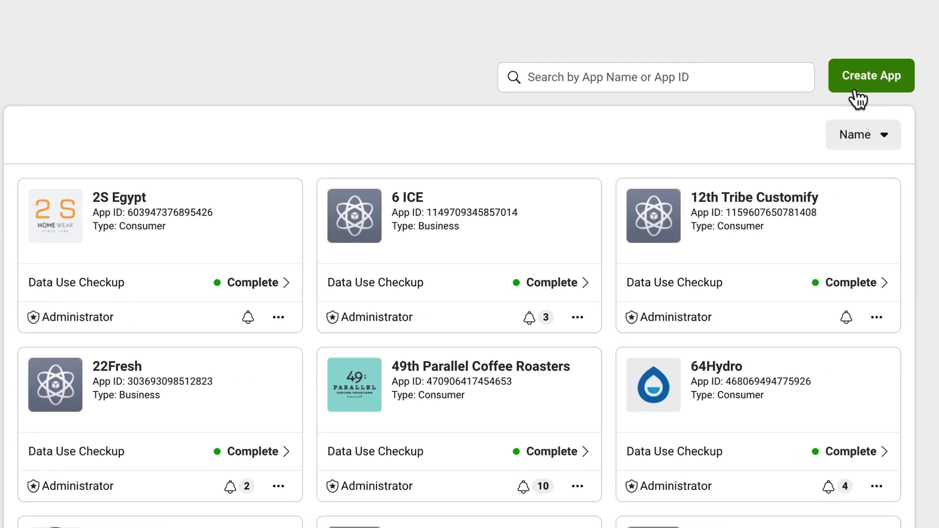
click(869, 105)
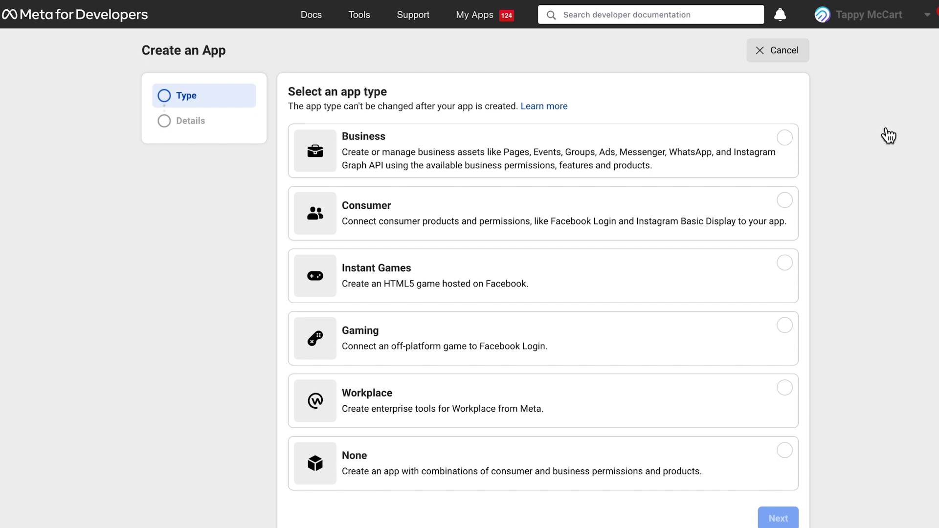
scroll(889, 136, down, 1)
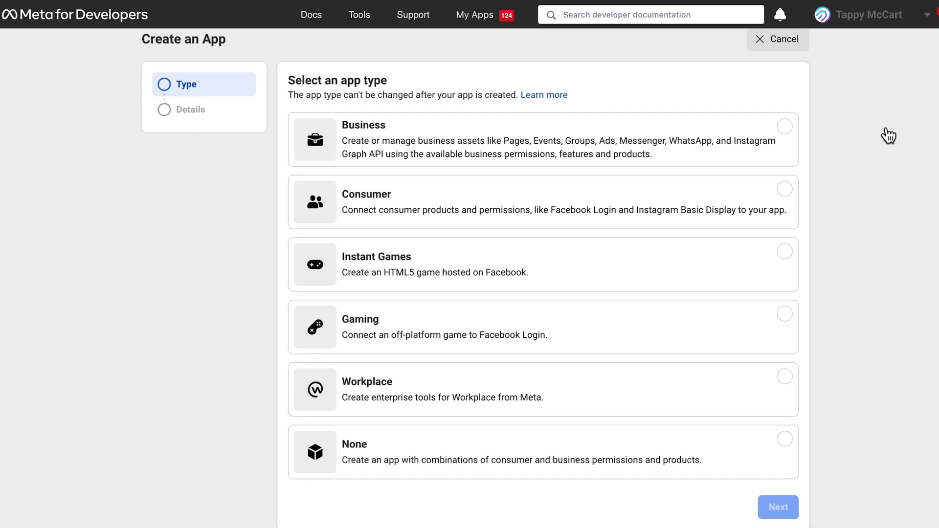
click(787, 471)
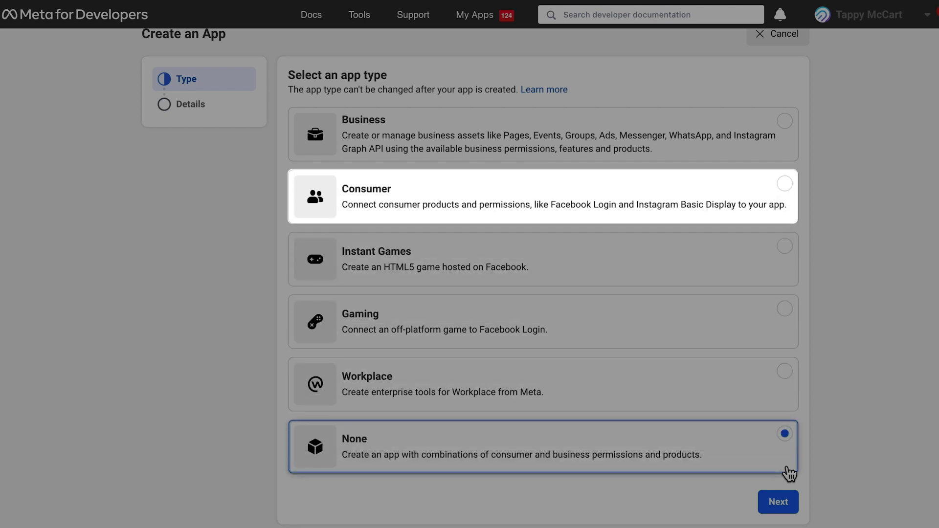
click(777, 503)
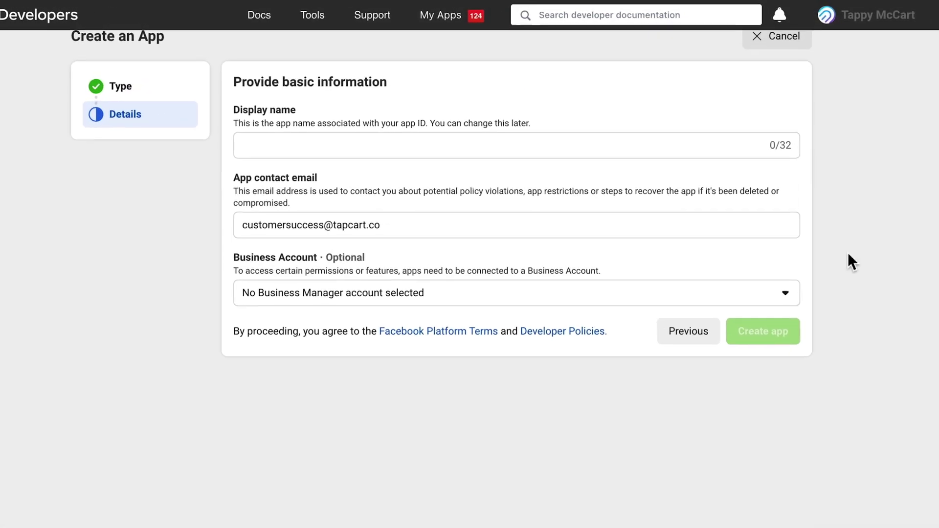
click(632, 129)
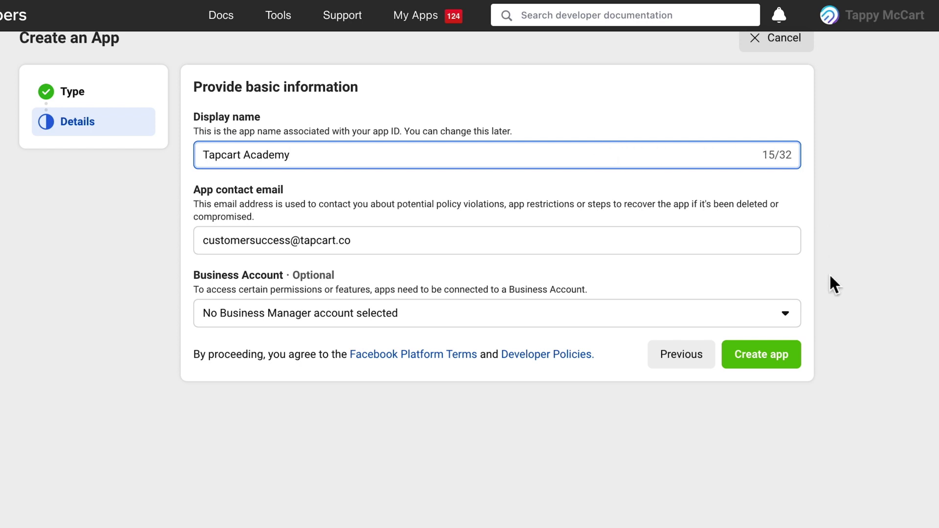
click(770, 356)
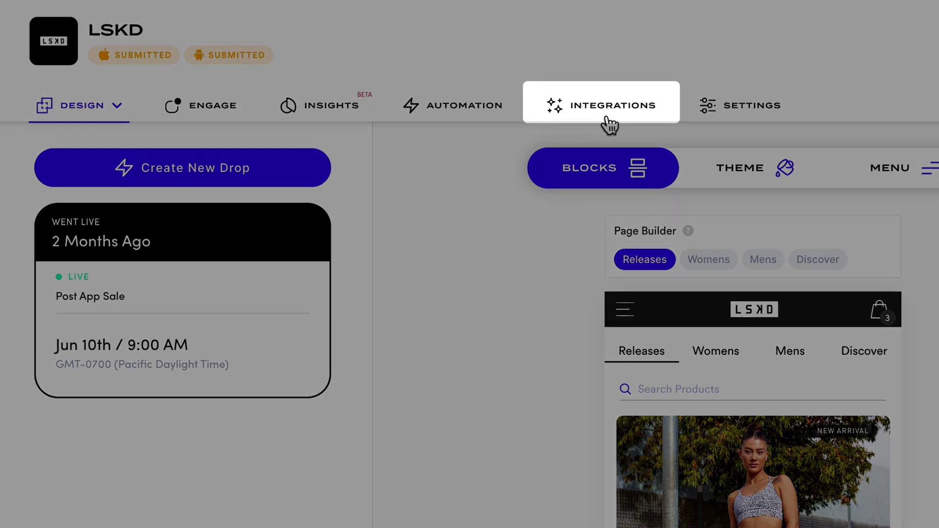
Open Tapcart's Facebook integration connect form and paste the Tapcart Academy App ID into Facebook App ID
click(608, 120)
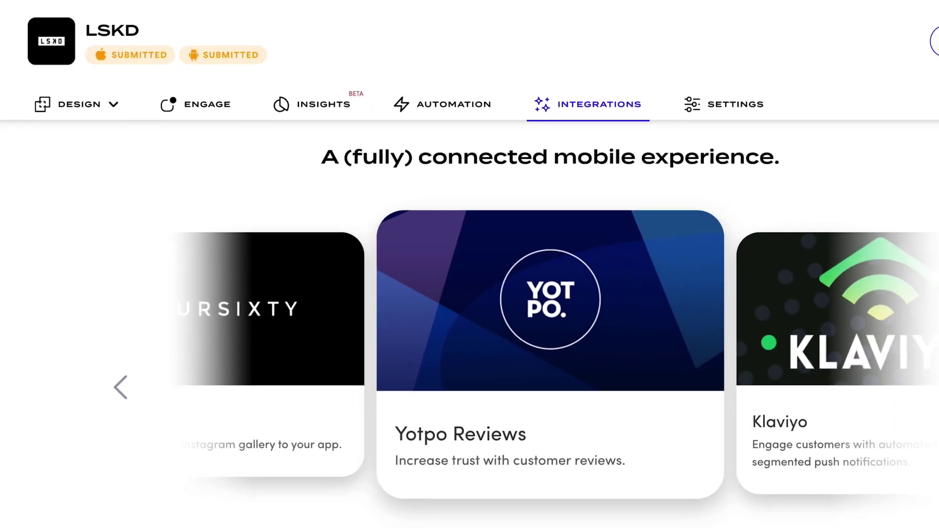
scroll(923, 258, down, 12)
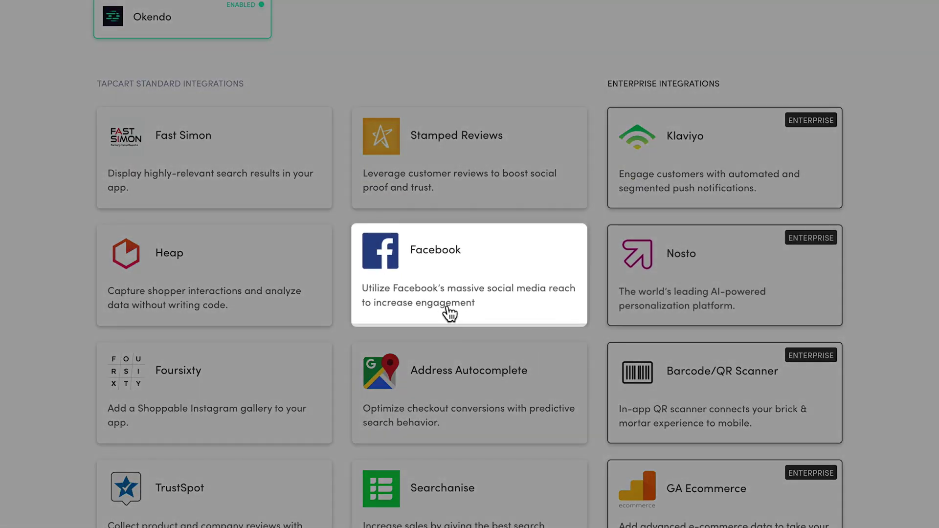
click(449, 314)
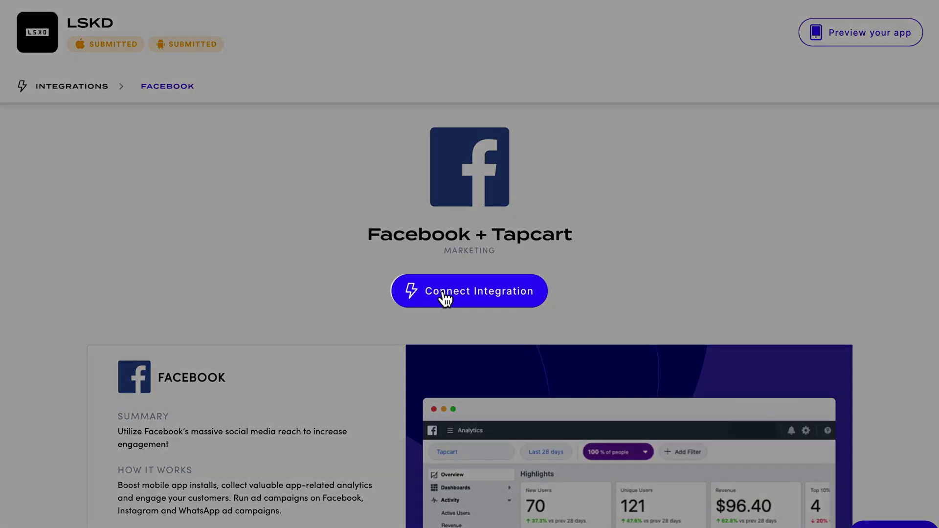
click(473, 300)
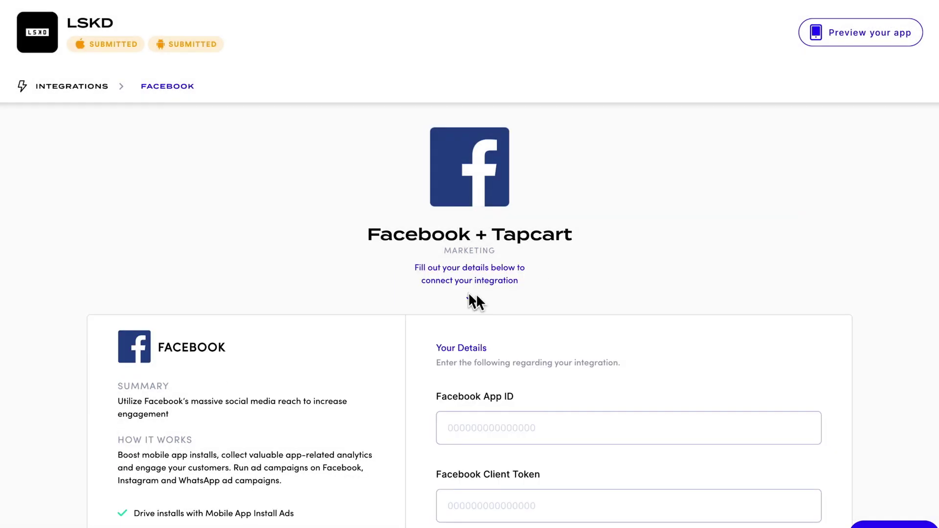
click(545, 426)
right_click(546, 428)
click(555, 430)
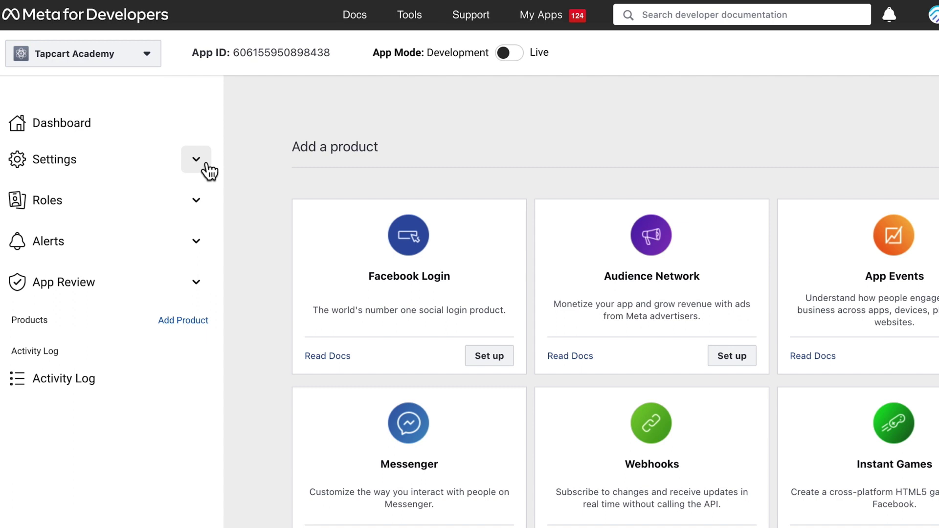
In the app's Advanced settings, select the client token in the Security section for copying
click(206, 165)
click(79, 222)
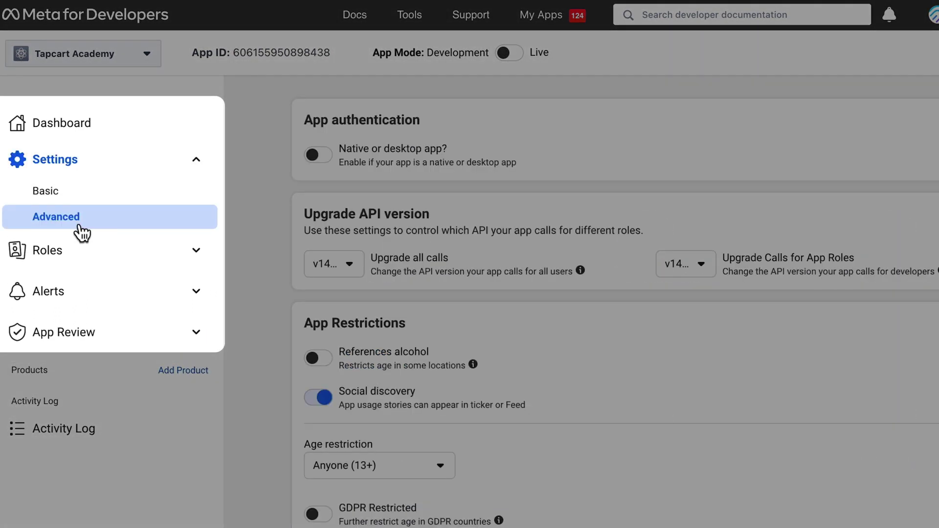
scroll(258, 236, down, 4)
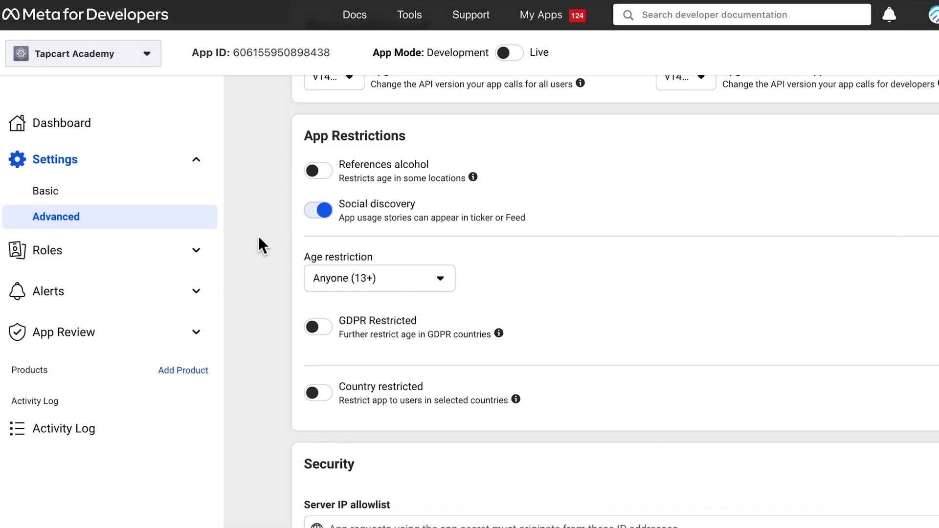
scroll(258, 236, down, 6)
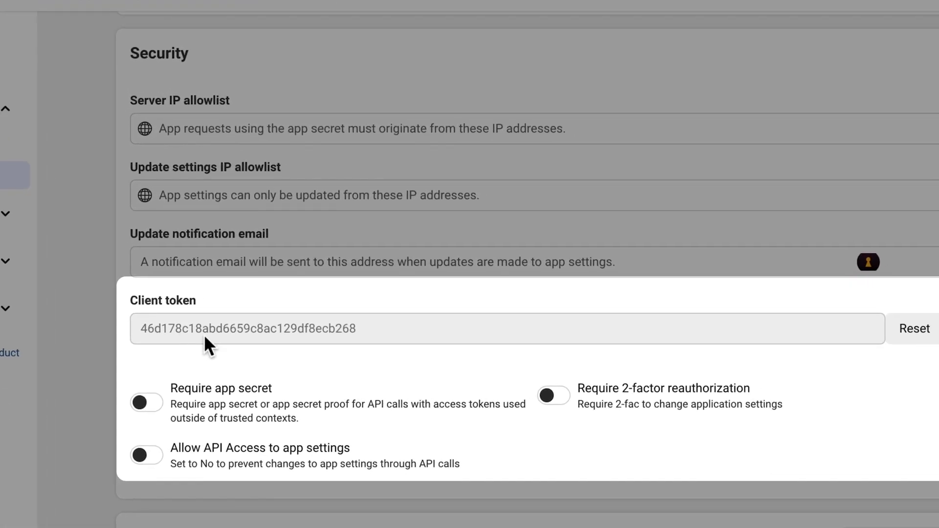
double_click(340, 324)
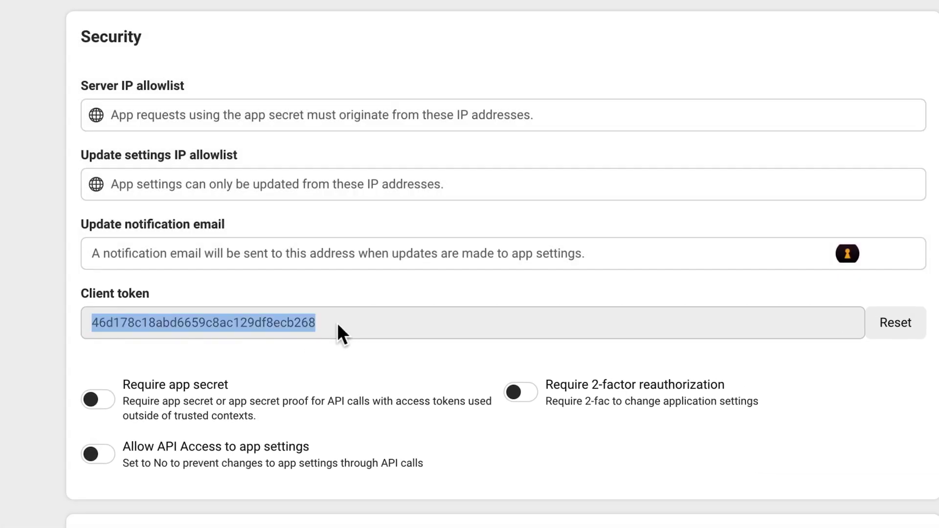
right_click(339, 324)
Copy the Meta client token and paste it into Tapcart's Facebook Client Token field
click(362, 364)
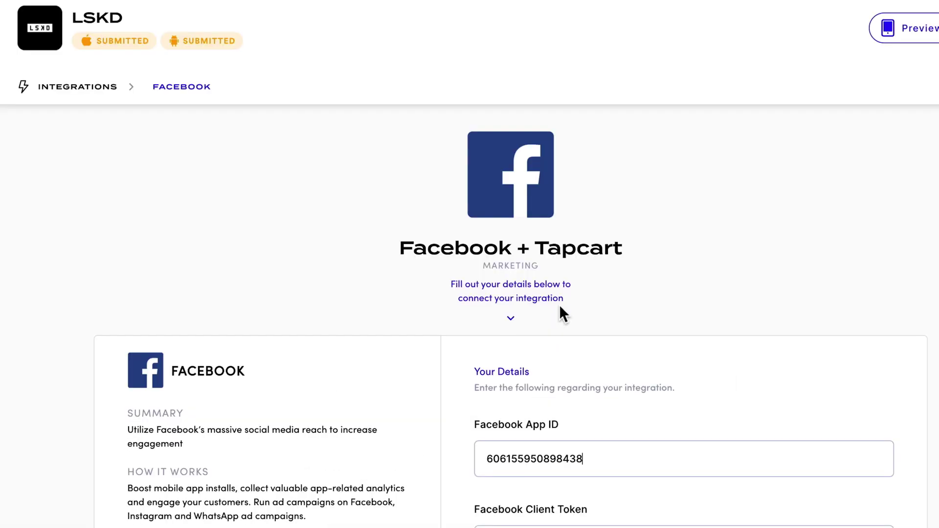
click(608, 514)
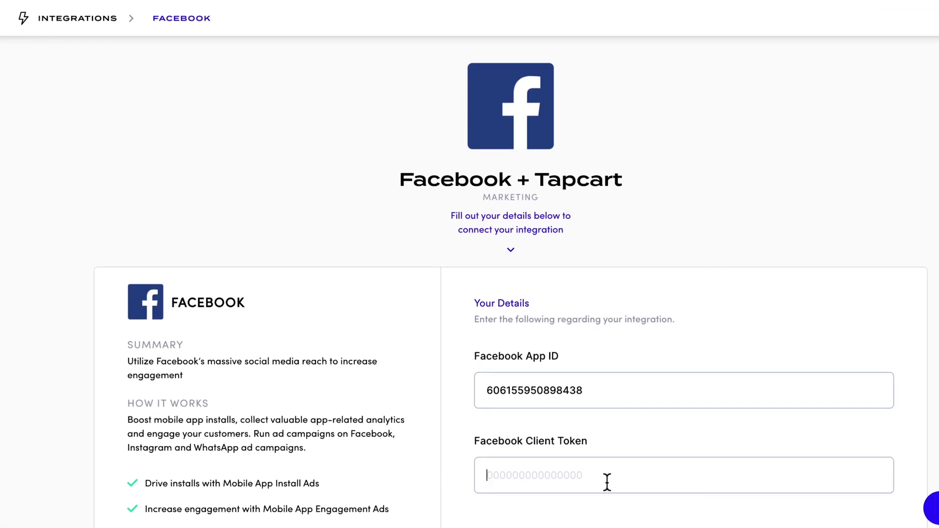
right_click(605, 477)
click(628, 399)
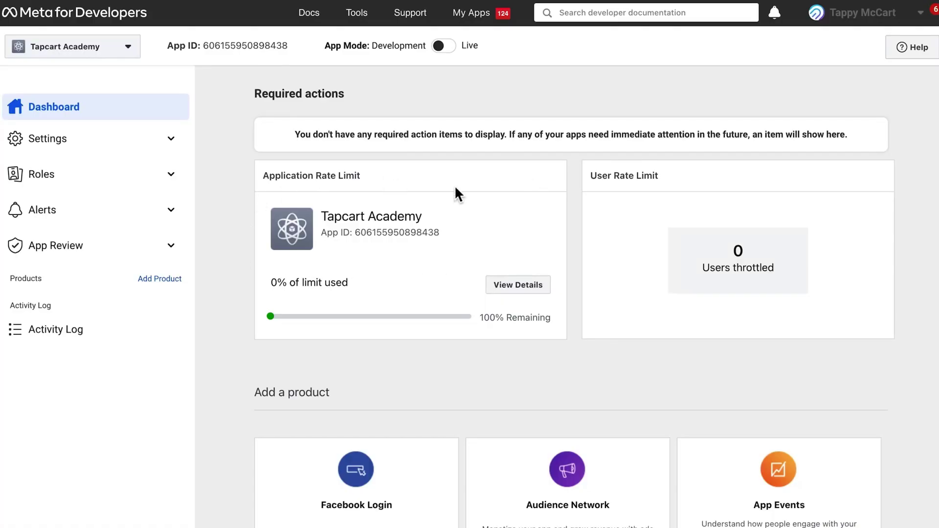
On the app's Roles page, add a new administrator by entering their username
click(158, 181)
click(135, 202)
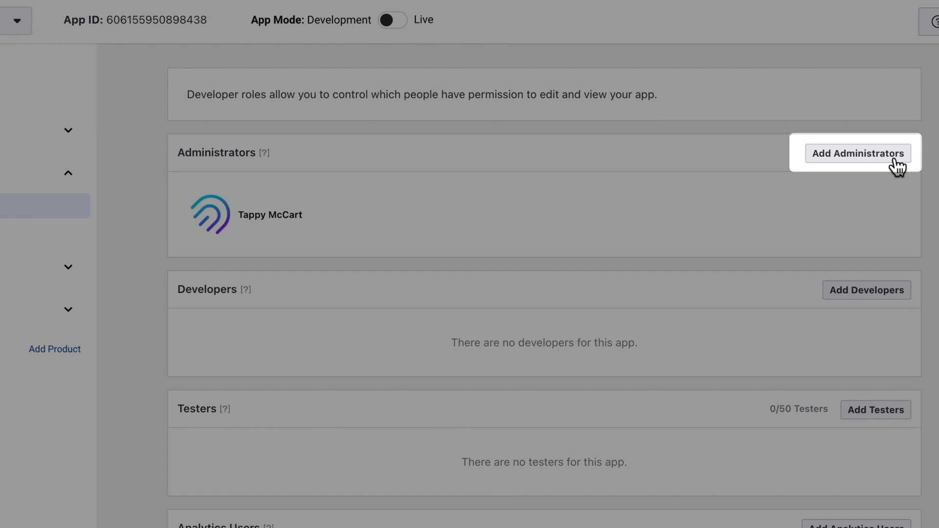
click(898, 166)
text(tappy.mccart)
key(Return)
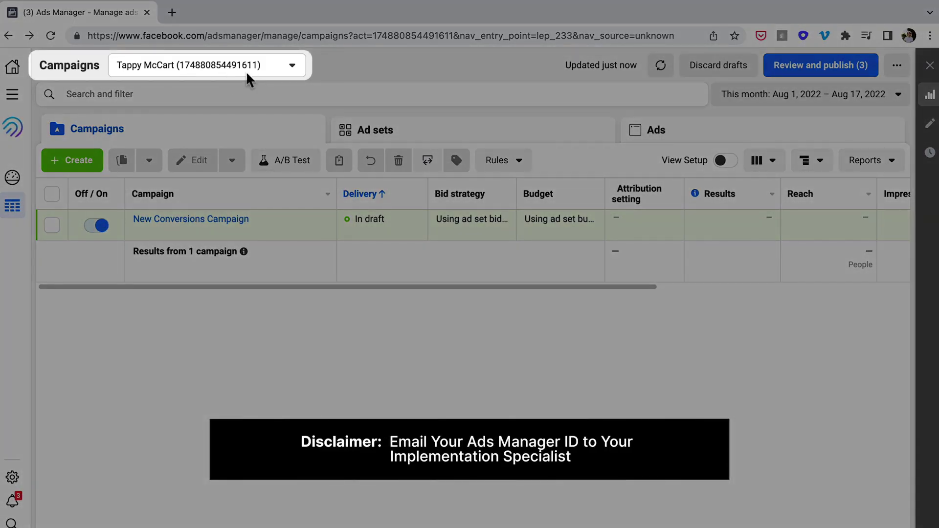
Copy the ad account ID from the act= value in the Ads Manager URL
drag(373, 35, 455, 40)
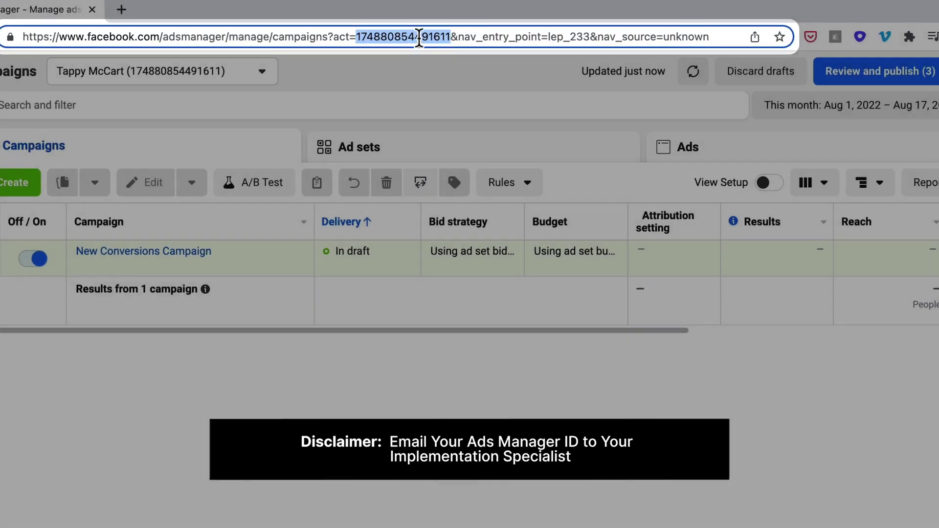
right_click(418, 38)
click(458, 157)
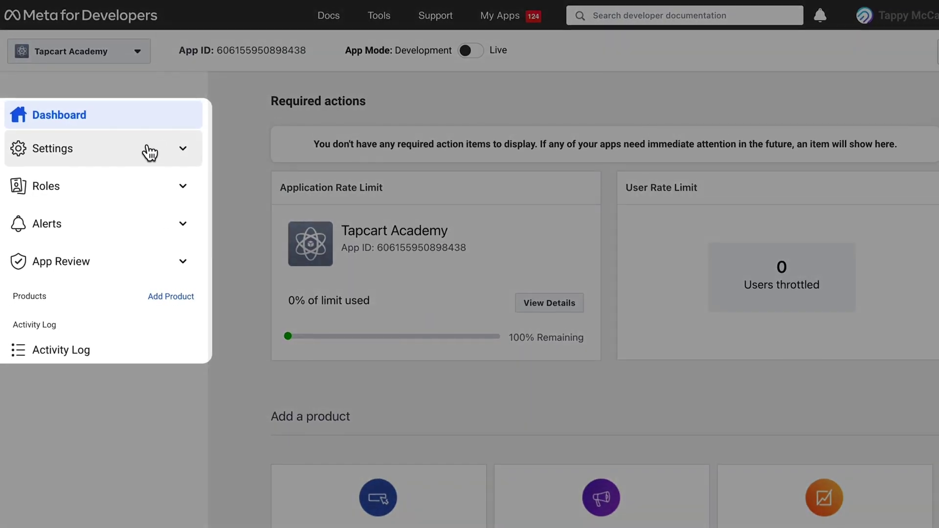
Add the copied ID to Authorized ad account IDs in the app's Advanced settings
click(148, 152)
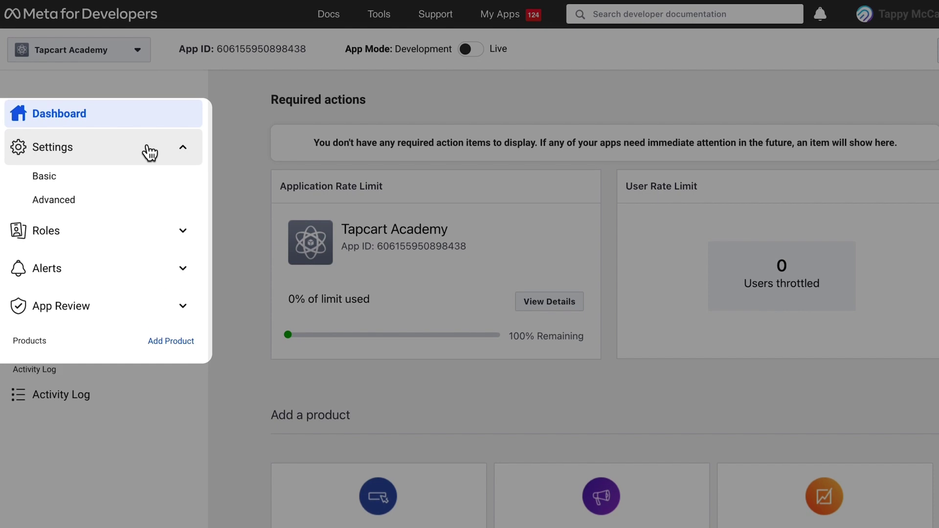
click(145, 203)
scroll(235, 198, down, 9)
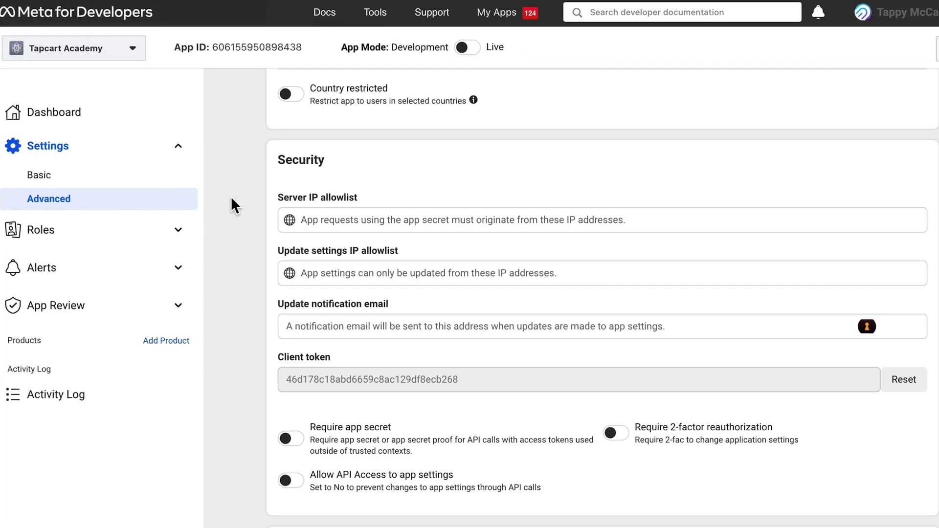
scroll(231, 199, down, 10)
click(151, 178)
right_click(148, 174)
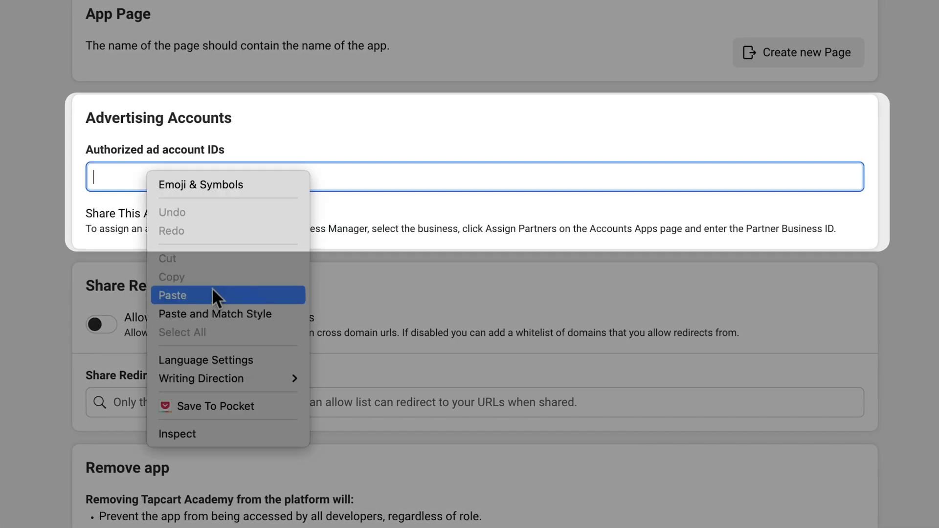
click(213, 291)
key(Return)
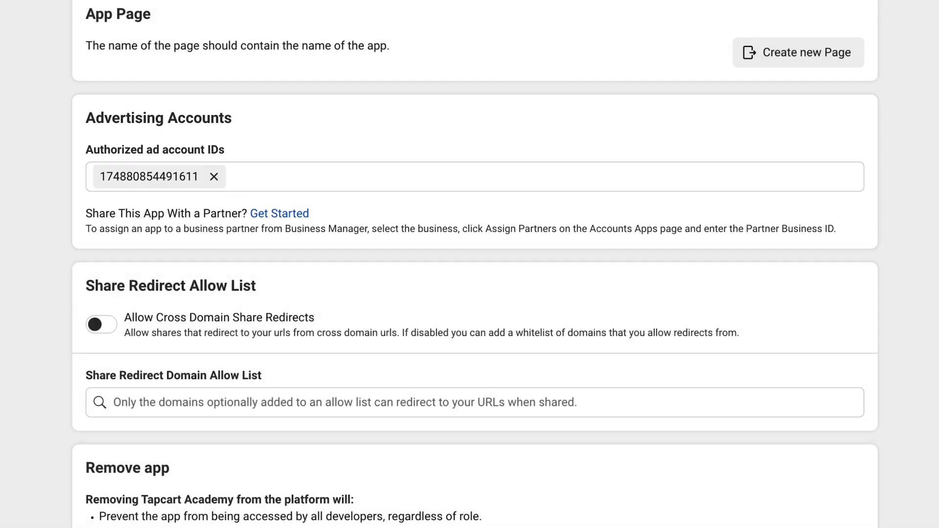